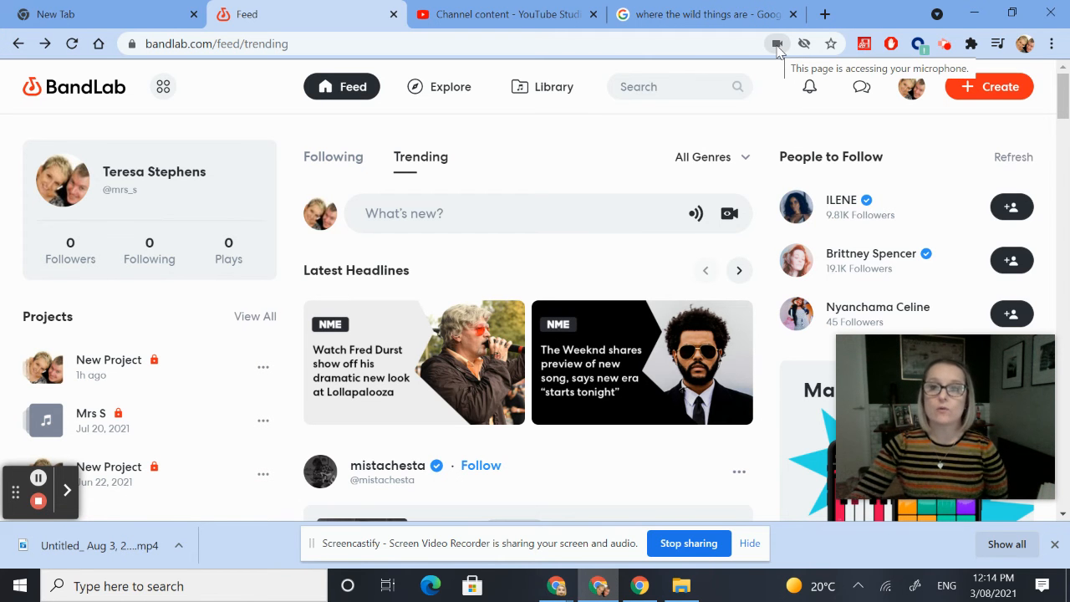
# - Check the page's microphone permission and create a new project with a Voice/Mic track
pyautogui.click(777, 43)
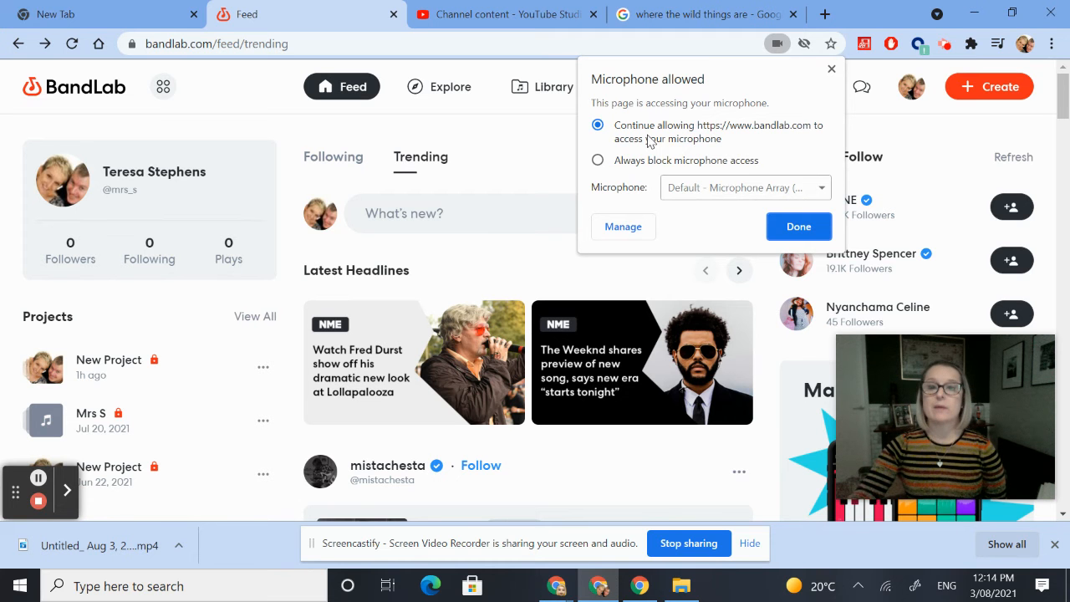
pyautogui.click(832, 69)
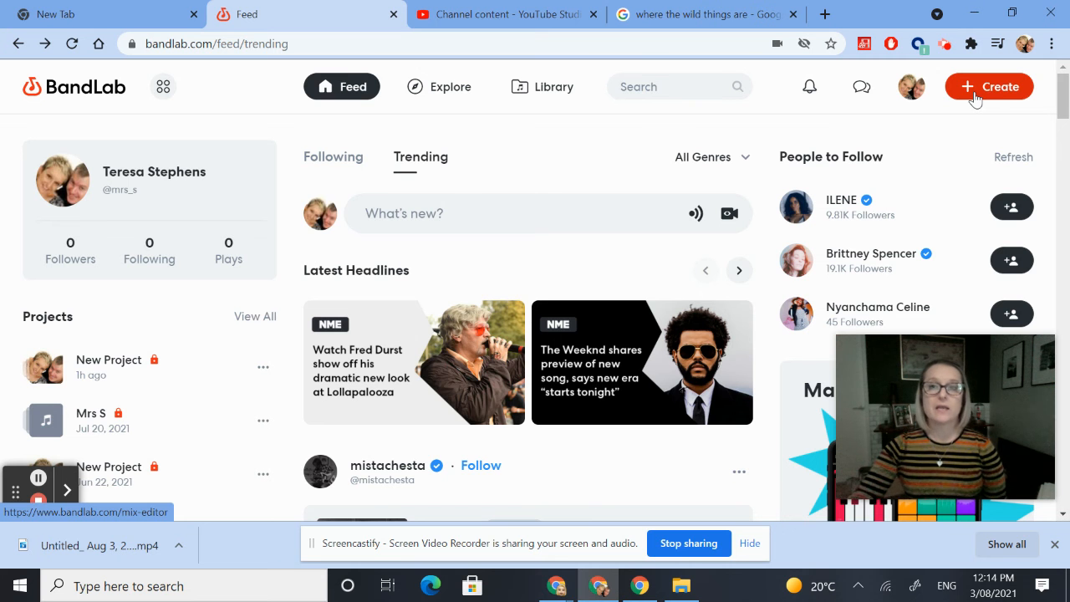
pyautogui.click(975, 97)
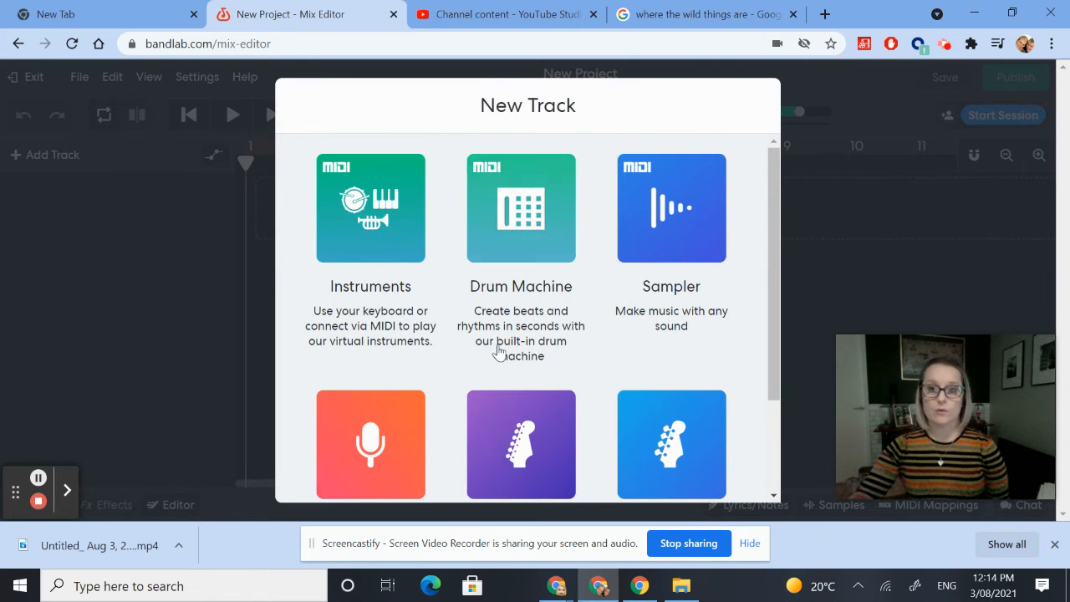
pyautogui.scroll(-1, 352, 376)
pyautogui.click(352, 389)
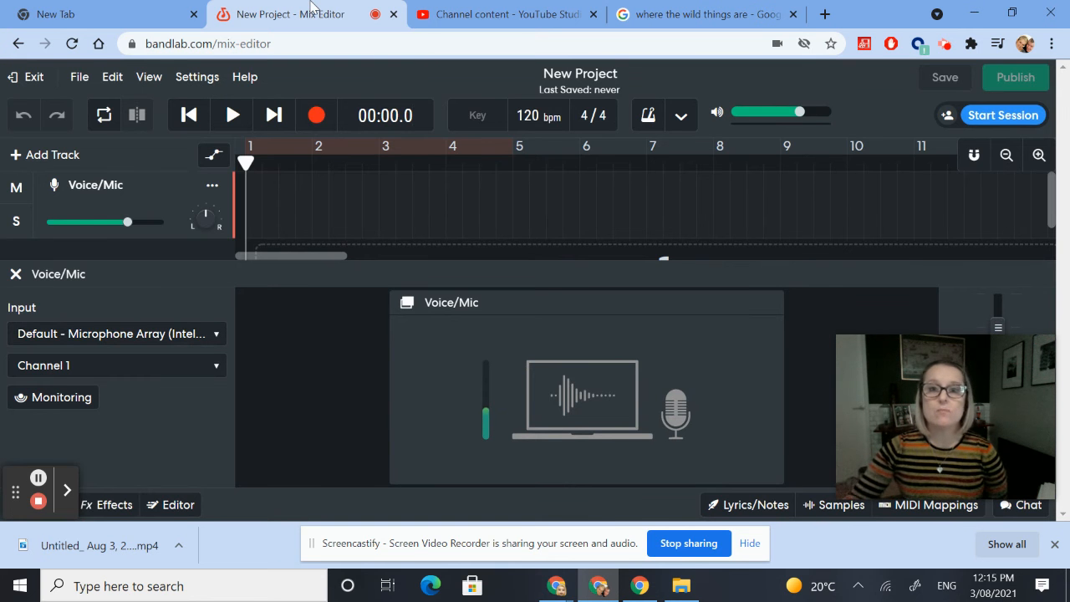
# - Browse the "where the wild things are" image results in the browser, and return to the mix editor
pyautogui.click(689, 17)
pyautogui.scroll(1, 644, 209)
pyautogui.scroll(-5, 644, 209)
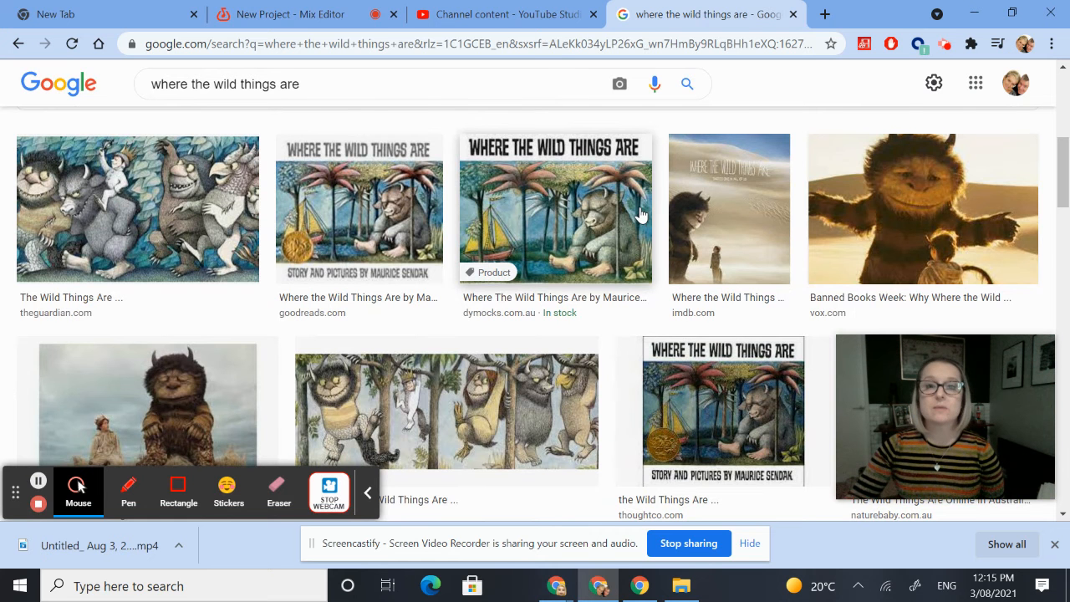
pyautogui.click(309, 16)
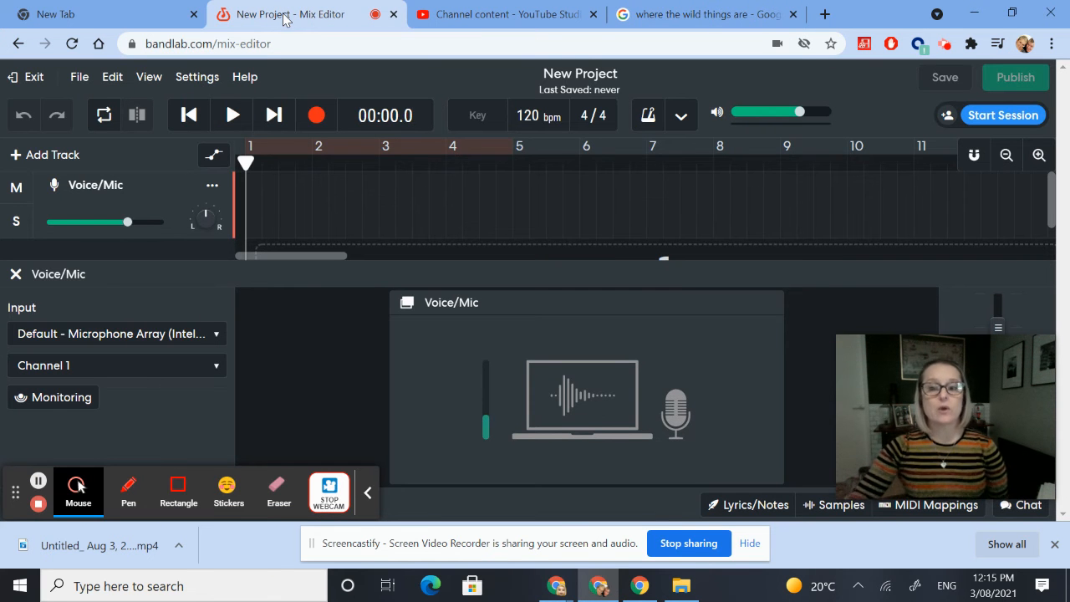
# - Record a voice take of about 18 seconds on the Voice/Mic track and play back its opening
pyautogui.click(317, 117)
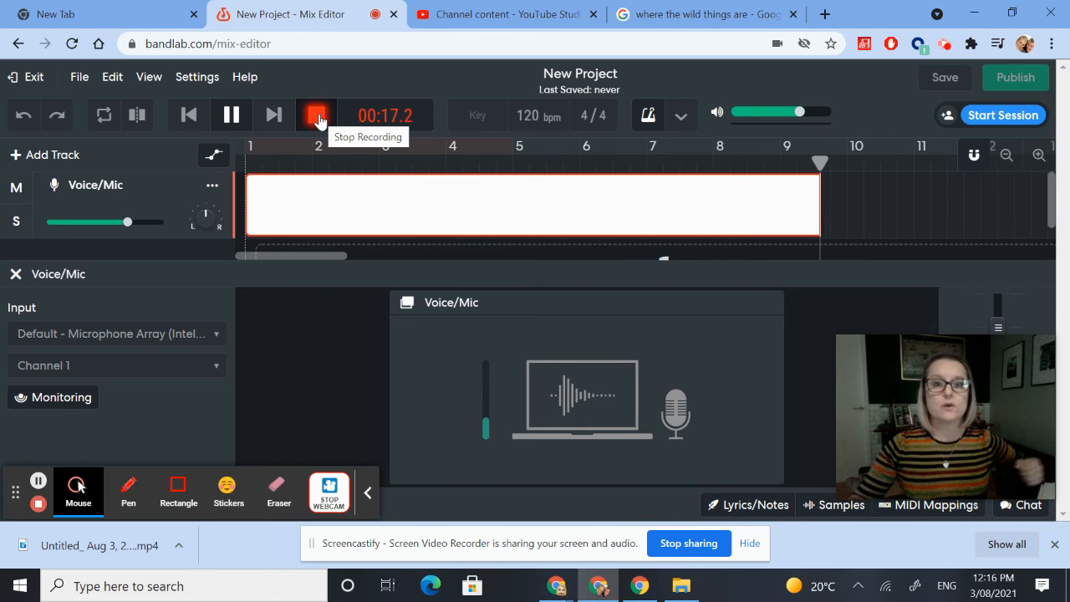
pyautogui.click(317, 117)
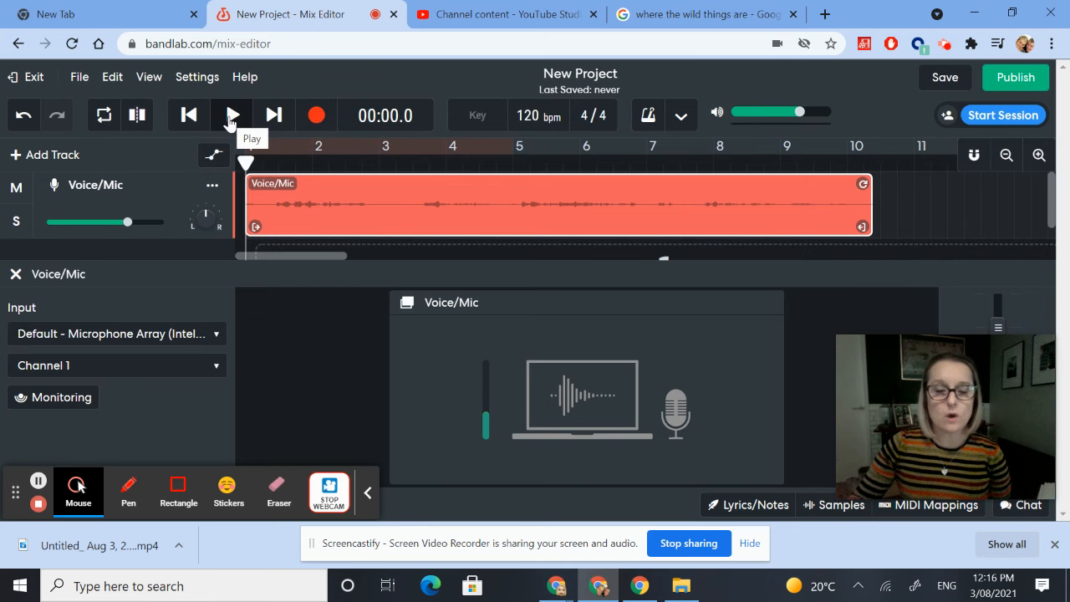
pyautogui.click(231, 117)
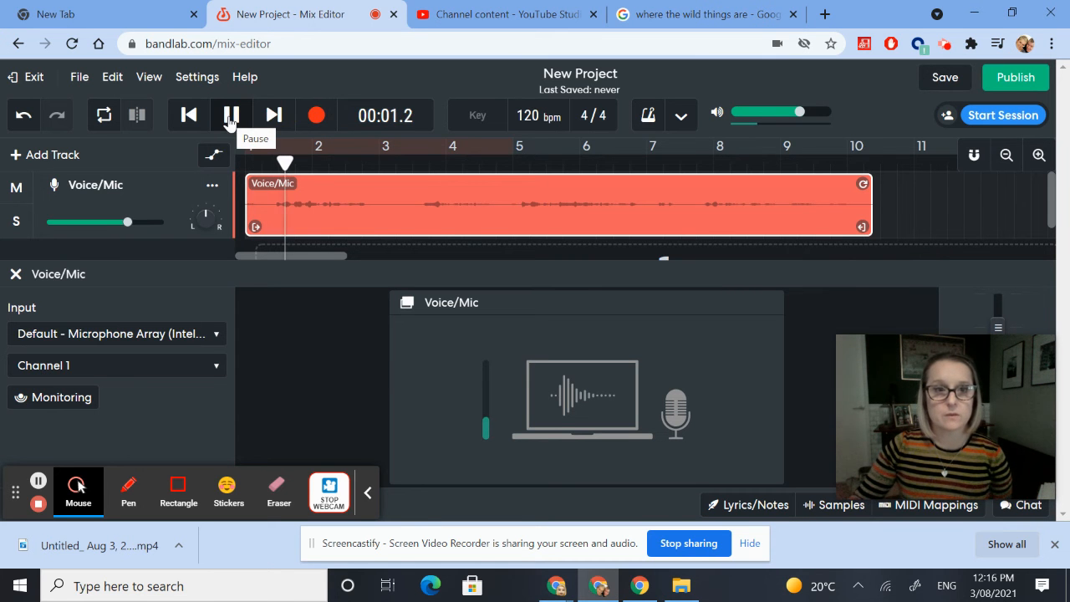
pyautogui.click(231, 117)
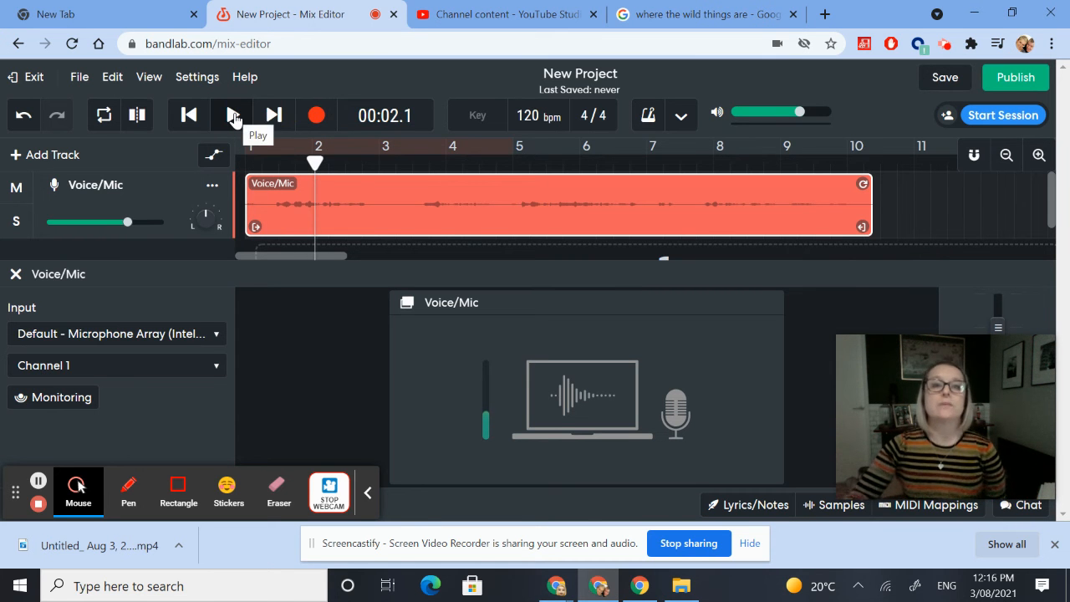
# - Open the recorded voice clip in the audio editor and play its opening from the start
pyautogui.click(384, 204)
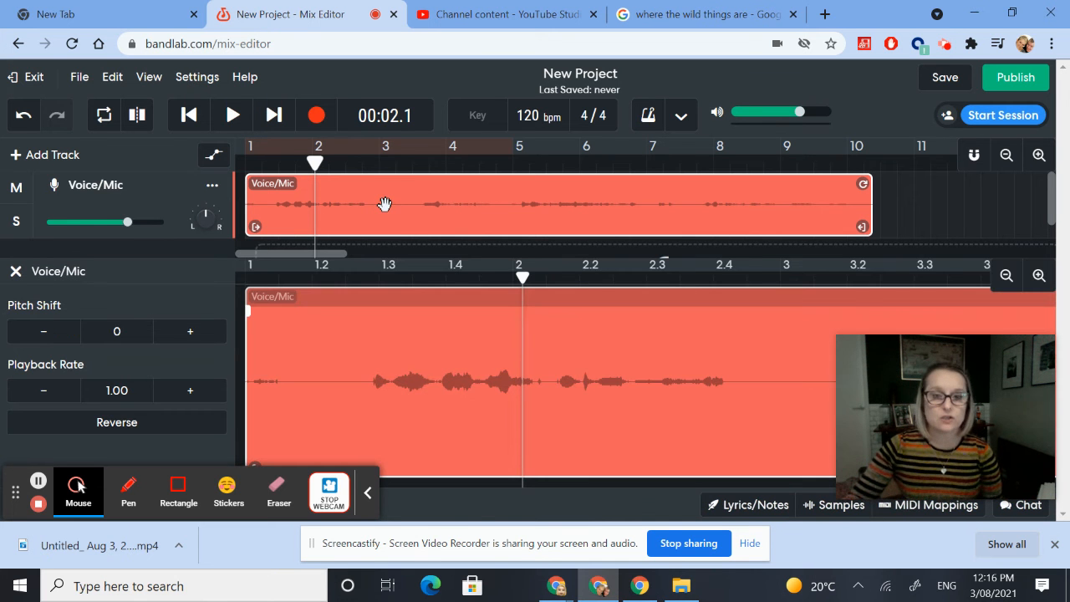
pyautogui.click(368, 493)
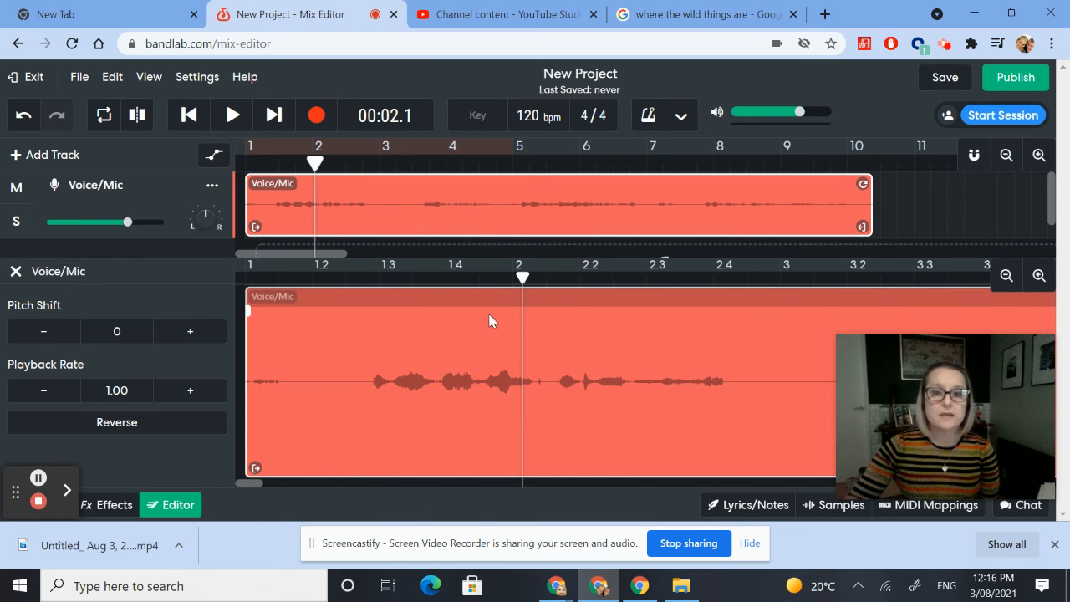
pyautogui.moveTo(522, 277); pyautogui.dragTo(249, 278)
pyautogui.click(234, 124)
pyautogui.click(234, 123)
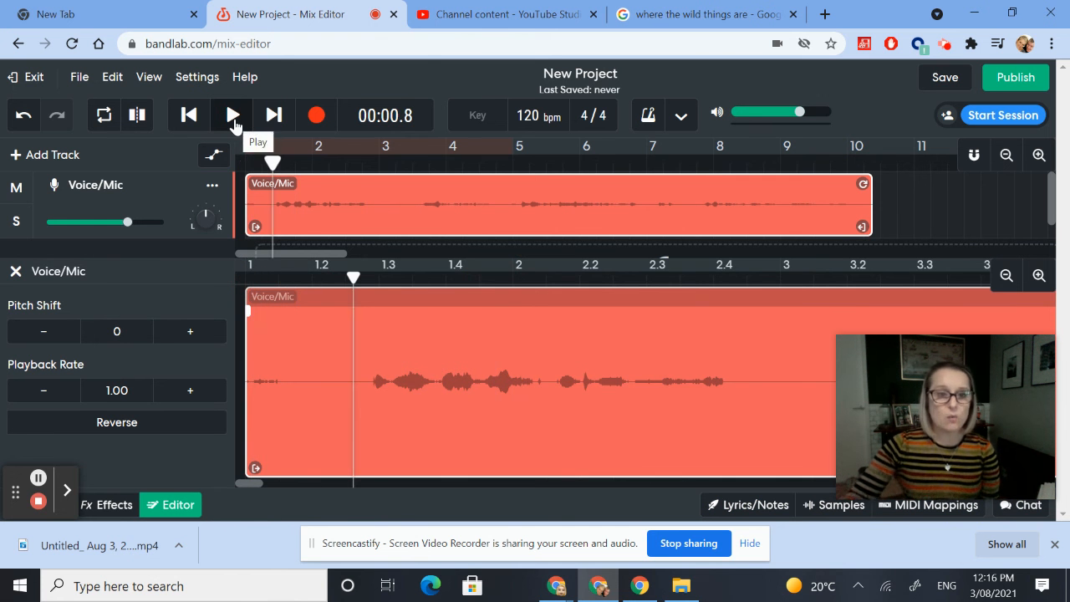
# - Split the voice clip at 00:00.3, after the opening noise, and shift the longer part away from the short piece
pyautogui.moveTo(354, 277); pyautogui.dragTo(283, 276)
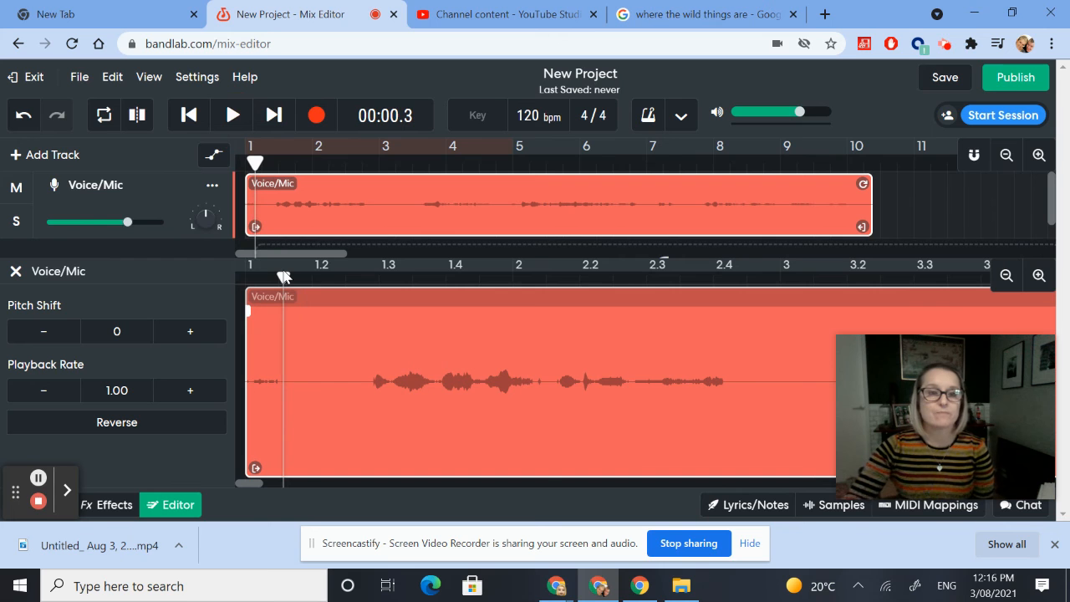
pyautogui.click(136, 125)
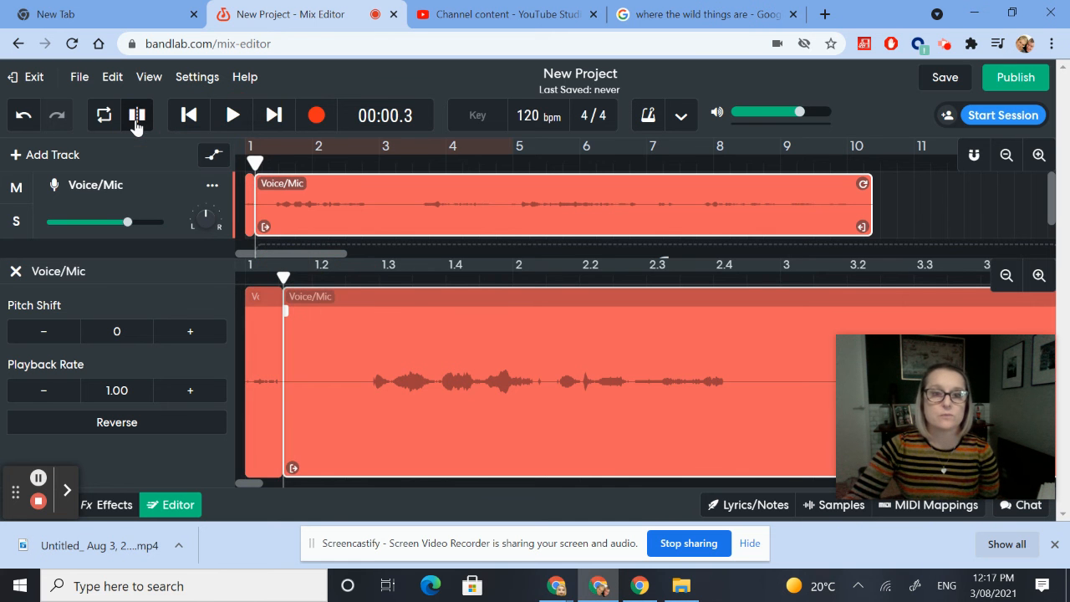
pyautogui.moveTo(365, 350); pyautogui.dragTo(429, 342)
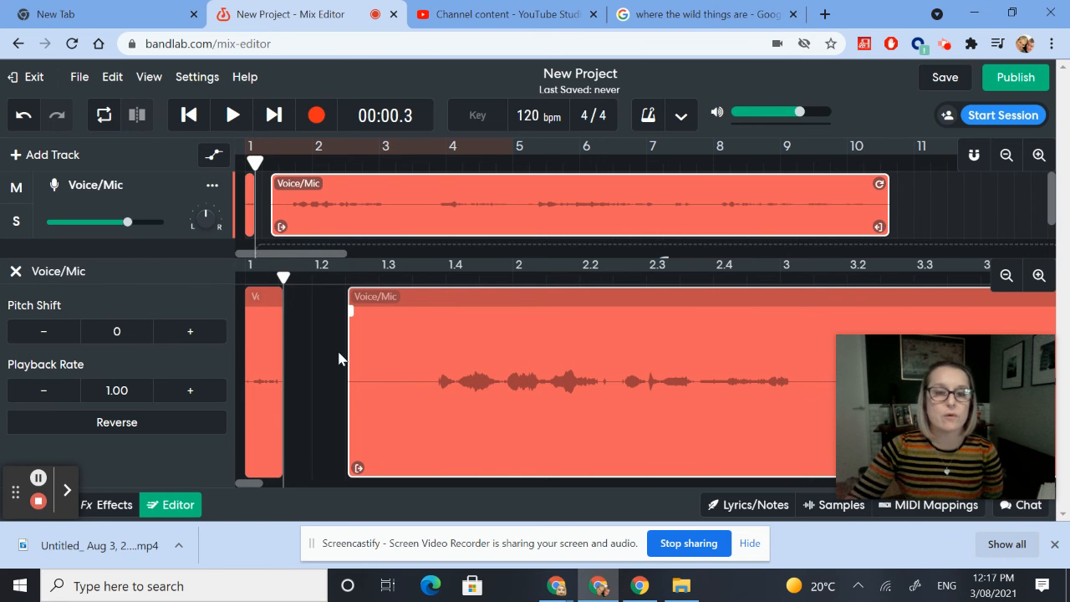
# - Delete the short opening noise piece and move the remaining voice clip back to the start of the timeline
pyautogui.click(266, 337)
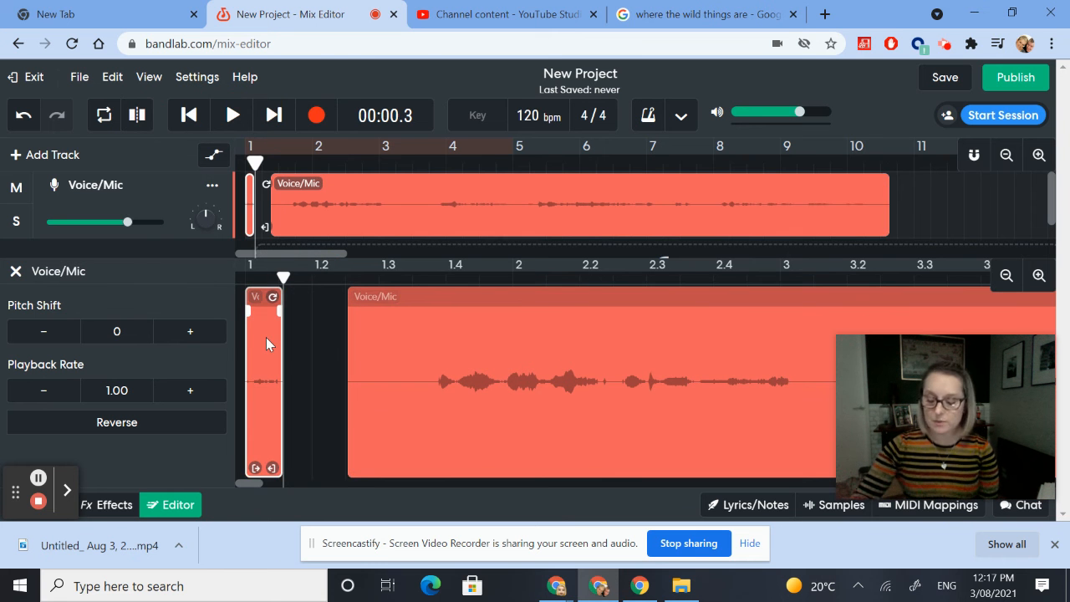
pyautogui.press('Delete')
pyautogui.moveTo(390, 342); pyautogui.dragTo(341, 335)
# - Play the trimmed voice clip from the beginning to check its opening
pyautogui.click(268, 276)
pyautogui.click(246, 276)
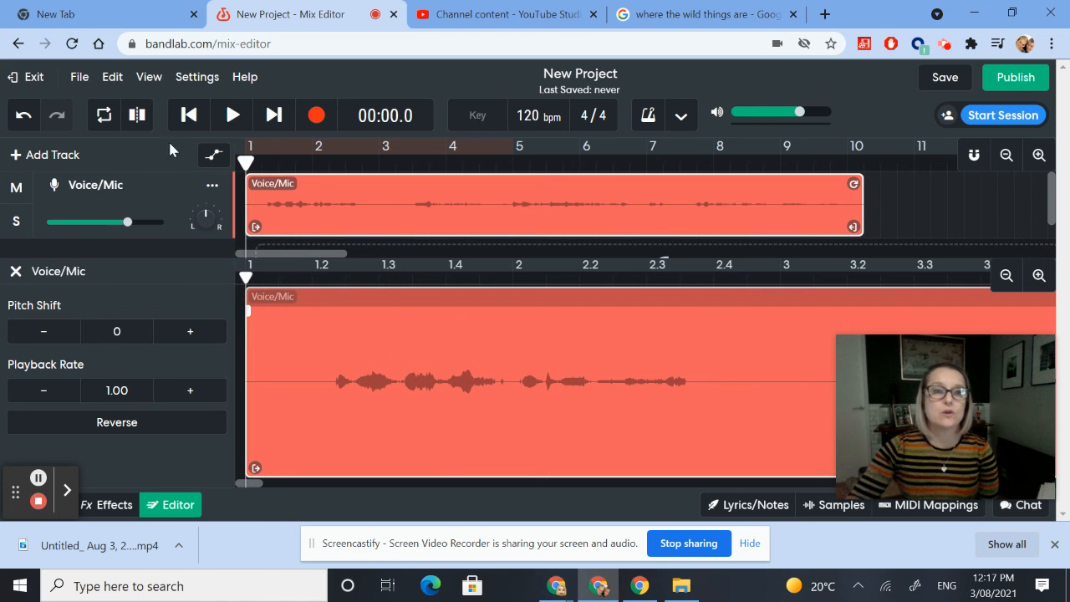
pyautogui.click(232, 117)
pyautogui.click(232, 117)
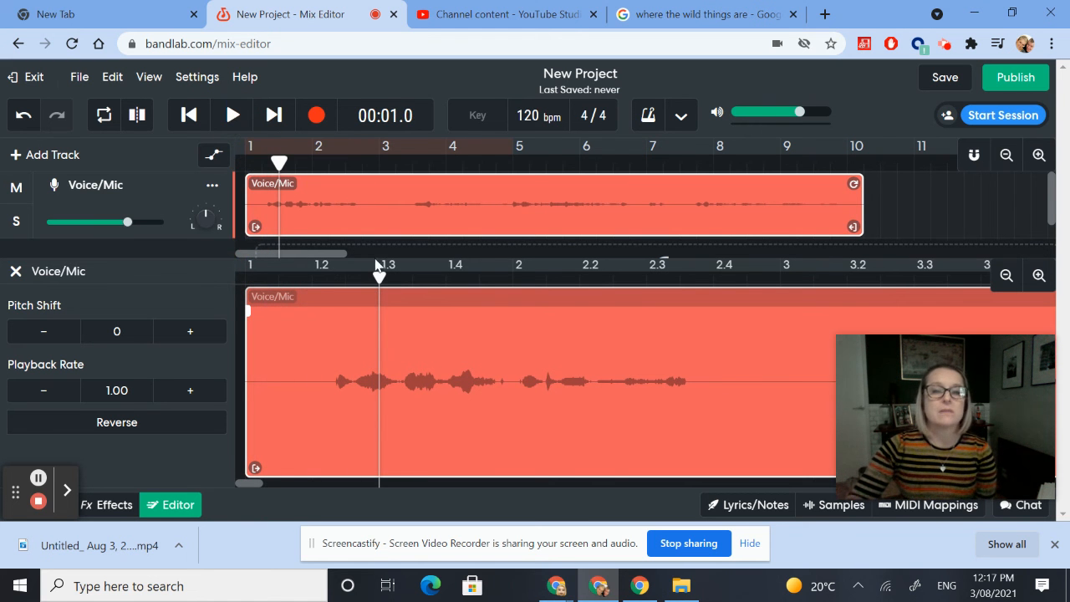
# - Split the voice clip at 00:00.6, just before the speech begins, and shift the spoken part away from the silence
pyautogui.moveTo(379, 276); pyautogui.dragTo(326, 273)
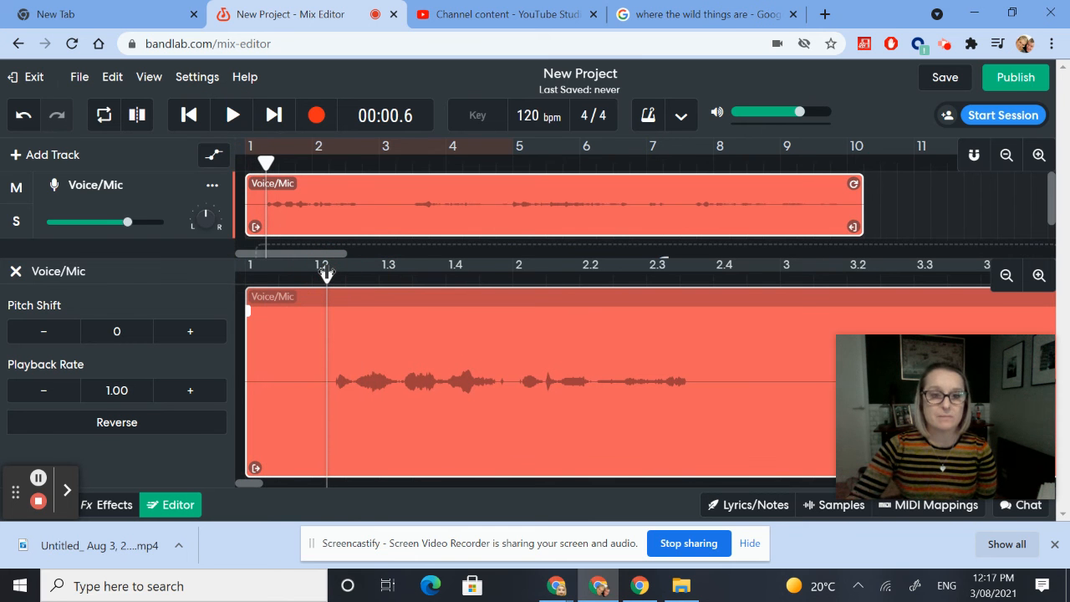
pyautogui.click(137, 117)
pyautogui.moveTo(500, 345); pyautogui.dragTo(585, 345)
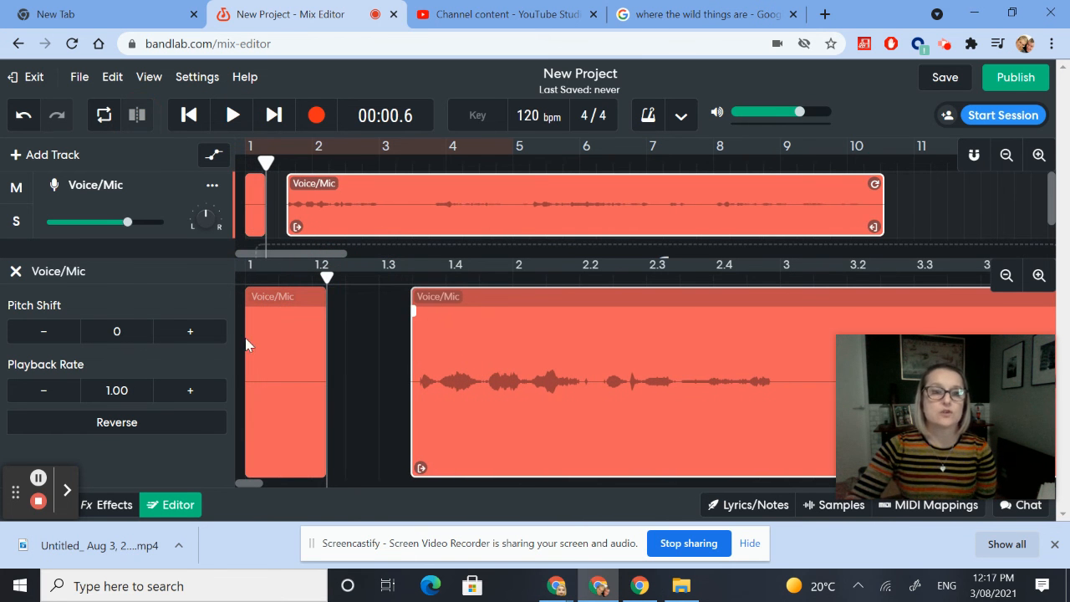
# - Delete the silent opening piece and move the spoken clip to the start of the timeline
pyautogui.click(293, 343)
pyautogui.press('Delete')
pyautogui.moveTo(471, 351); pyautogui.dragTo(303, 339)
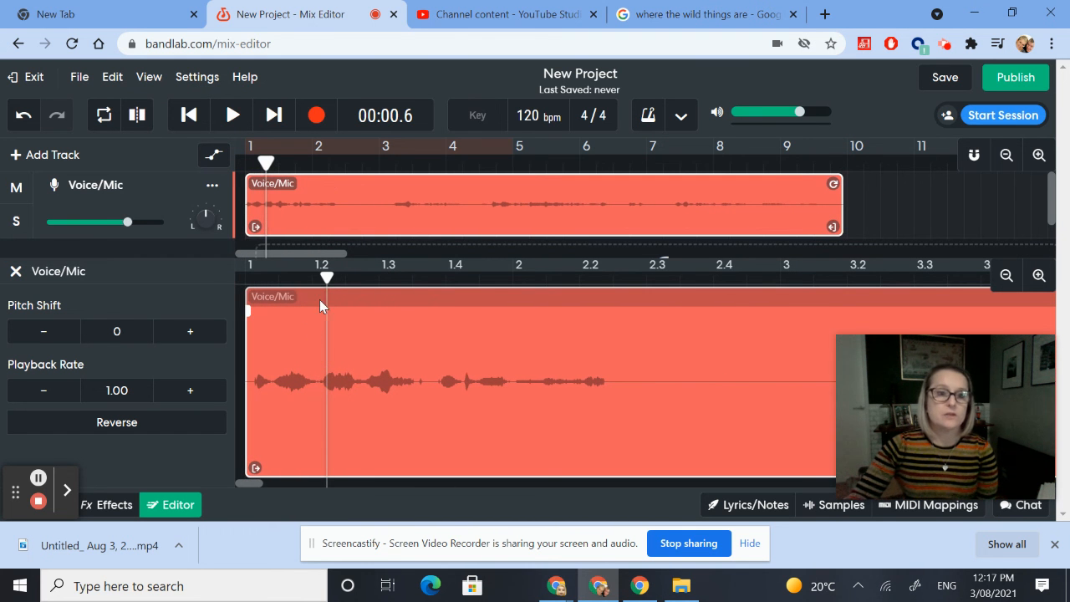
# - Play the spoken clip from the start of the timeline without the leading silence
pyautogui.moveTo(326, 278); pyautogui.dragTo(247, 278)
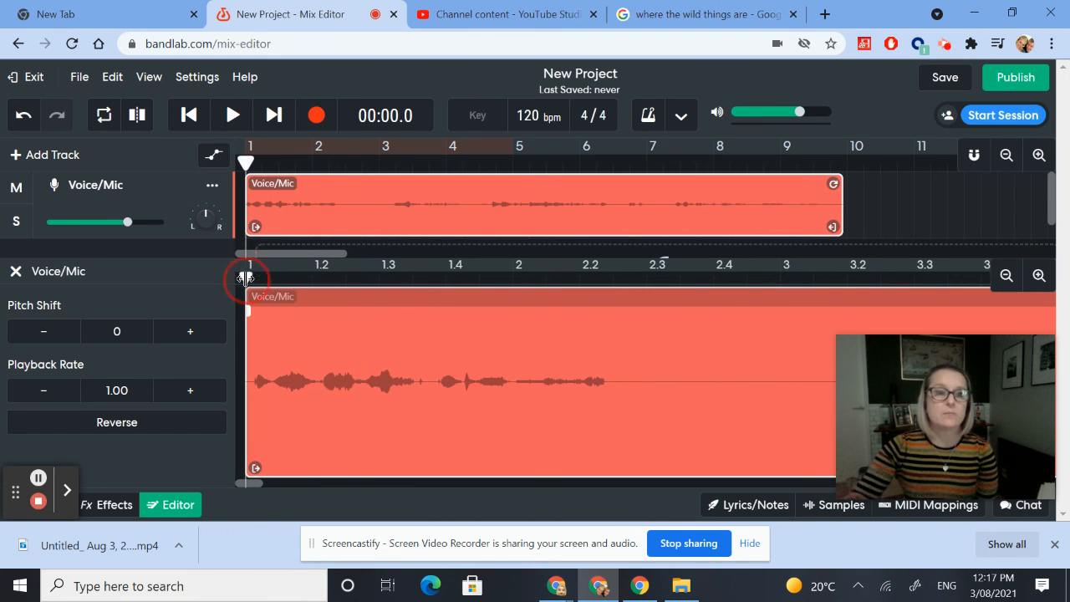
pyautogui.click(232, 116)
pyautogui.click(232, 115)
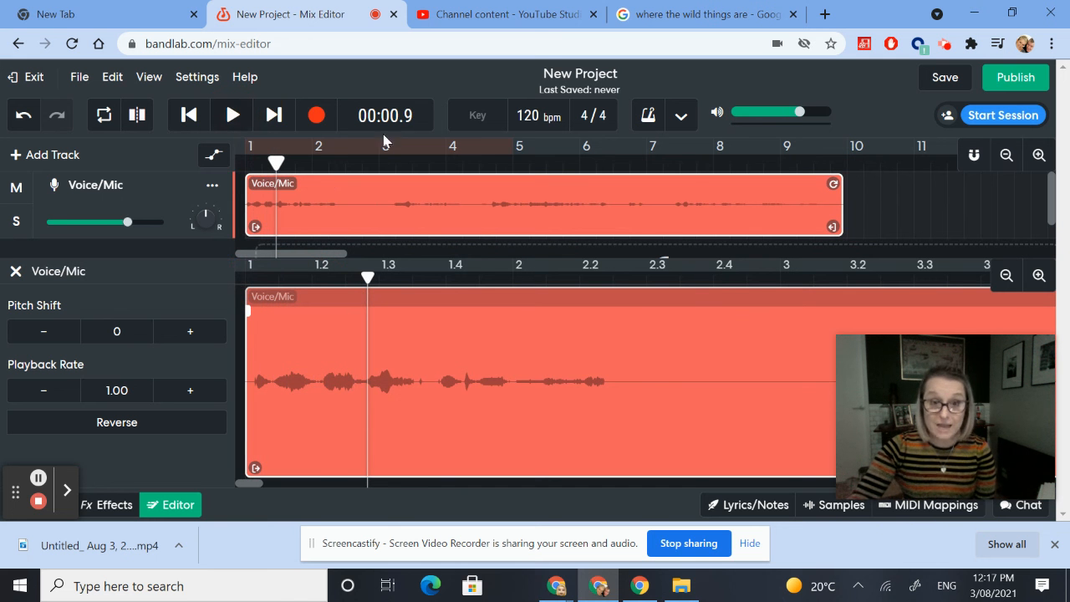
# - Move the voice clip to start at about beat 1.2 and play the track from the beginning
pyautogui.moveTo(413, 311); pyautogui.dragTo(494, 311)
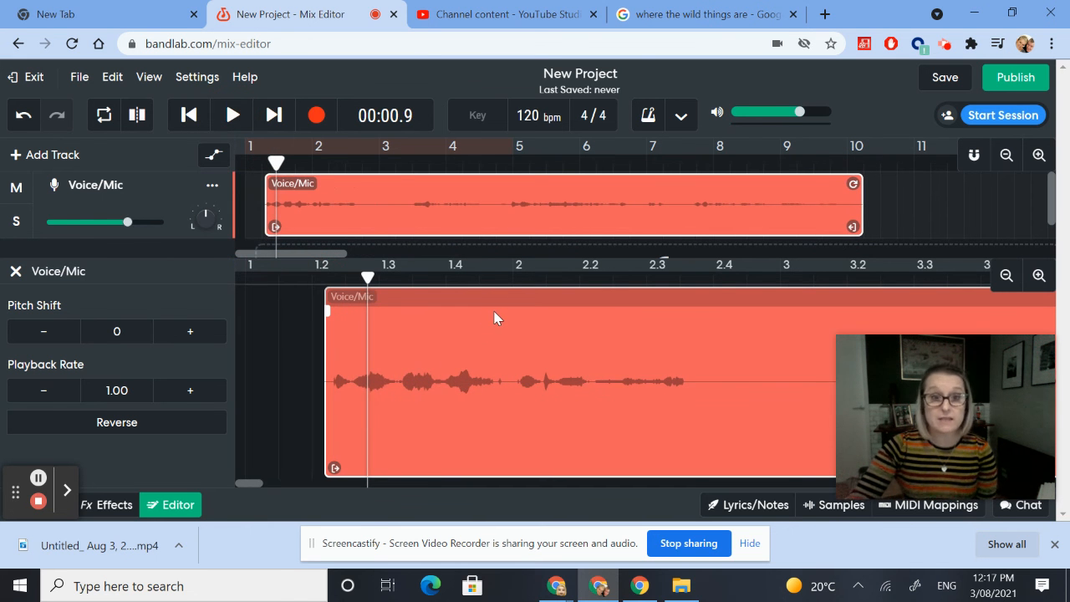
pyautogui.moveTo(368, 277); pyautogui.dragTo(257, 279)
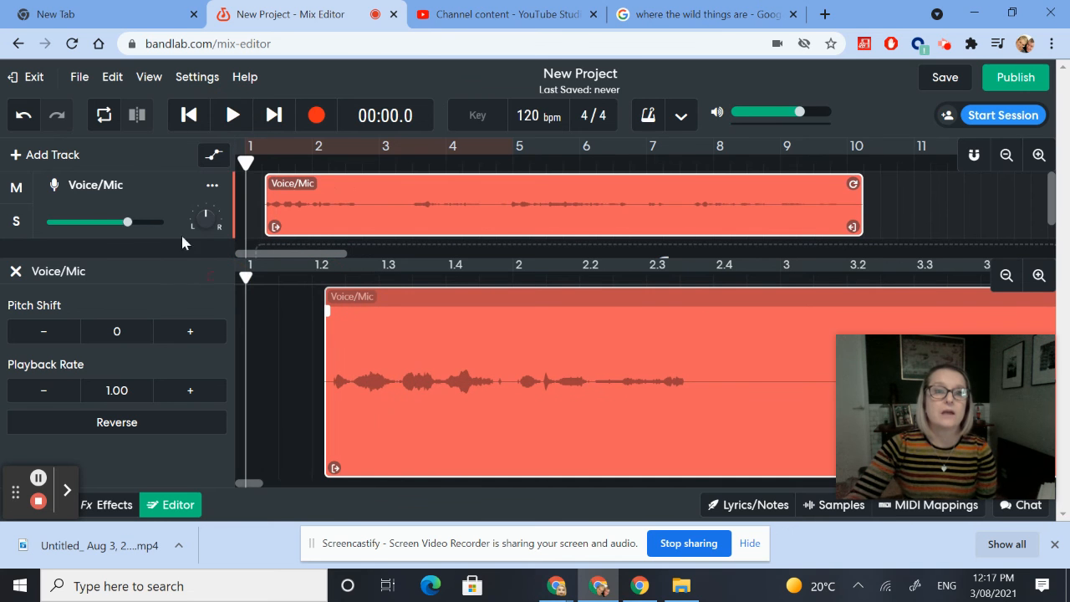
pyautogui.click(232, 116)
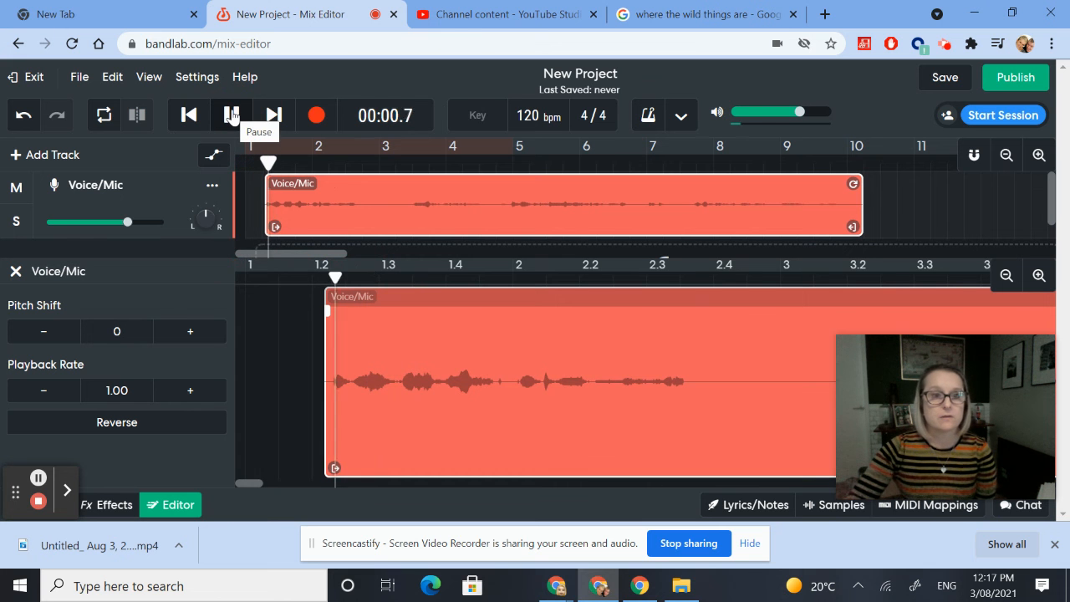
pyautogui.click(233, 116)
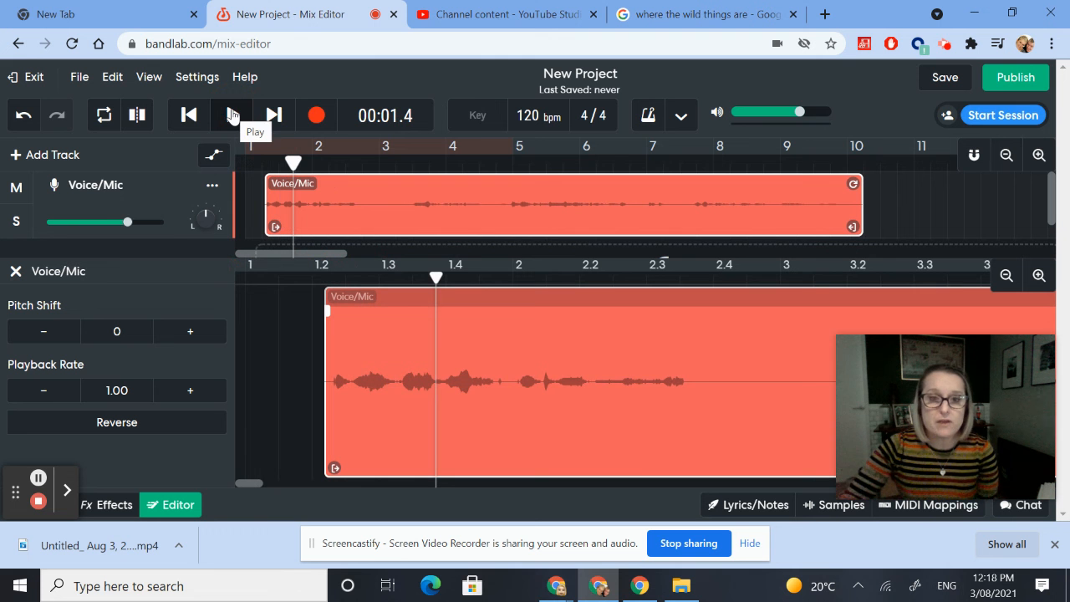
# - Split the voice clip at 00:03.3, after the first phrase, and shift the second part slightly later to leave a gap
pyautogui.click(698, 377)
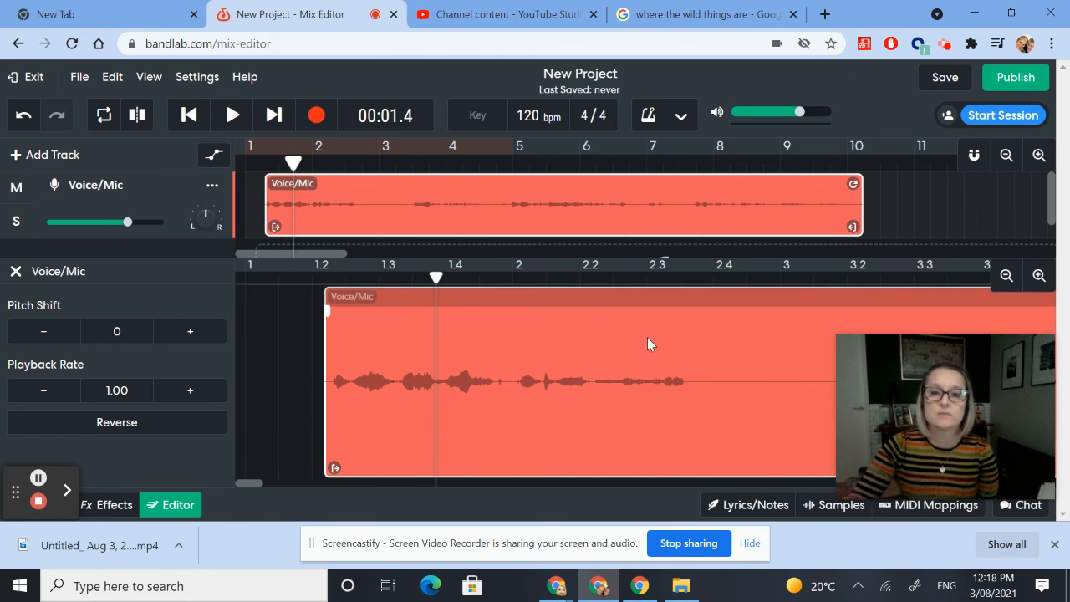
pyautogui.moveTo(434, 277); pyautogui.dragTo(690, 277)
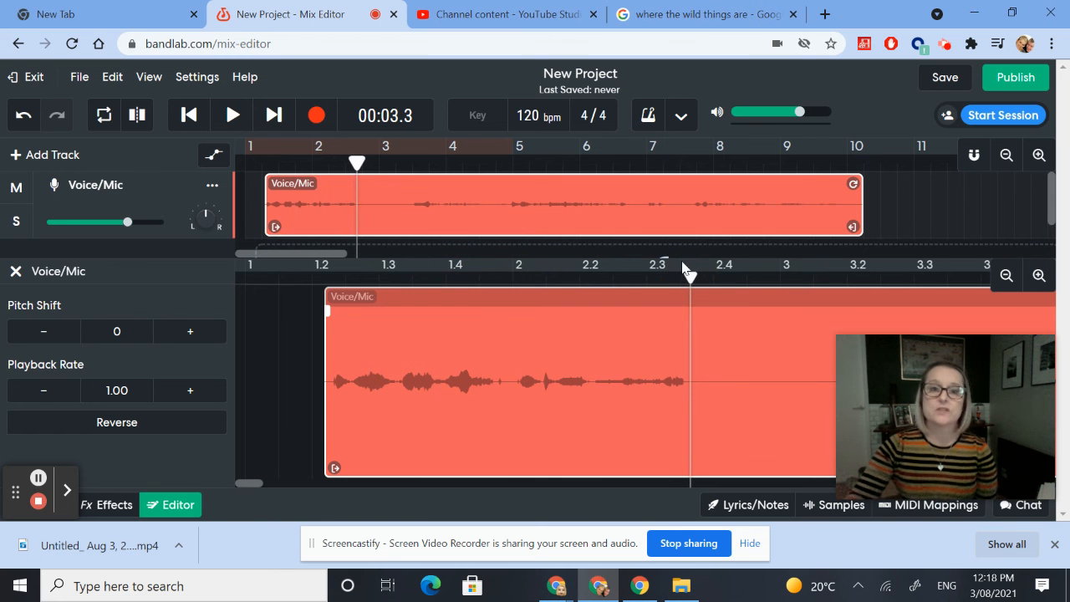
pyautogui.click(137, 117)
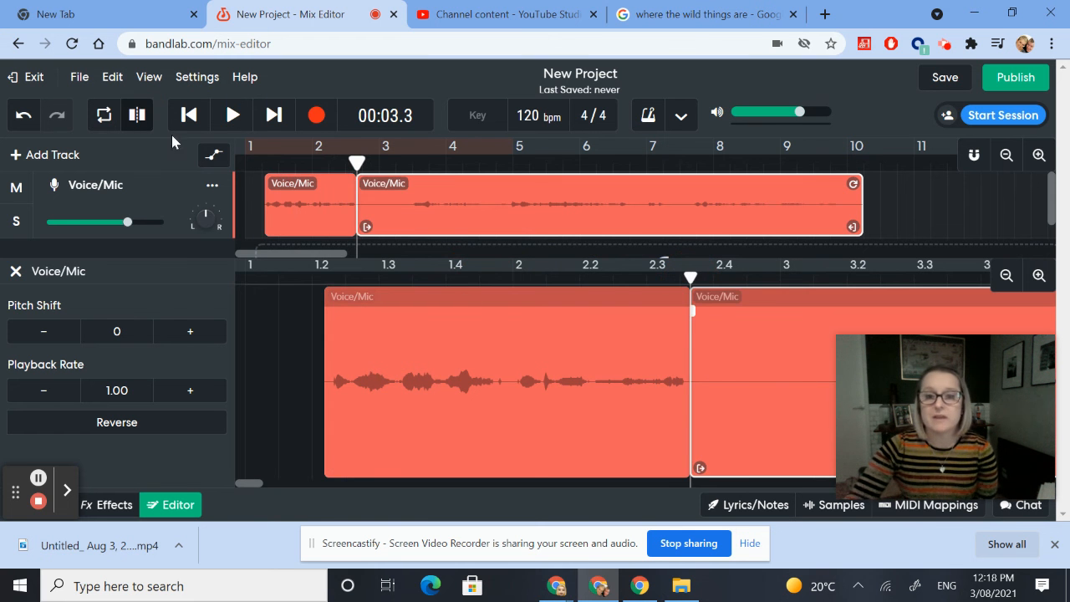
pyautogui.moveTo(763, 386)
pyautogui.mouseDown()
pyautogui.moveTo(795, 386)
pyautogui.moveTo(777, 387)
pyautogui.mouseUp()
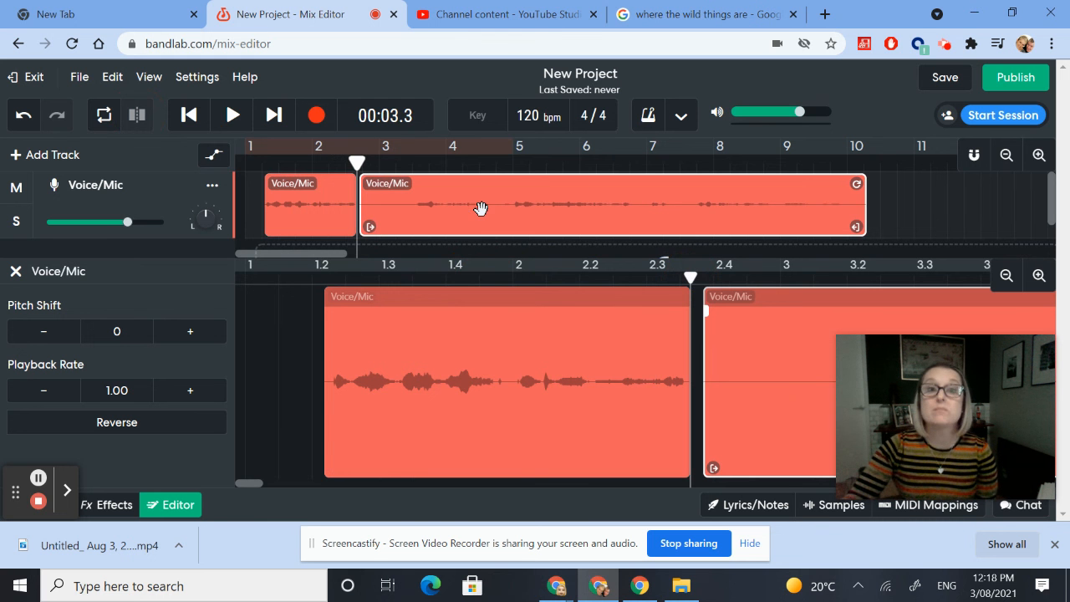
# - Play back the first phrase's clip up to the gap before the second clip
pyautogui.moveTo(358, 163)
pyautogui.mouseDown()
pyautogui.moveTo(424, 165)
pyautogui.moveTo(368, 167)
pyautogui.mouseUp()
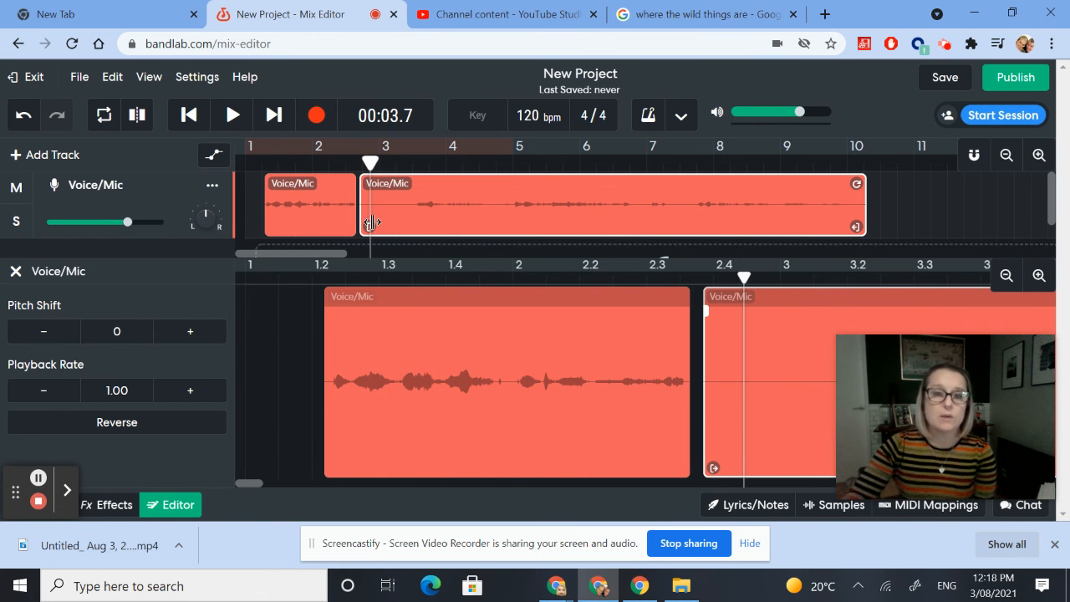
pyautogui.click(361, 157)
pyautogui.moveTo(361, 157); pyautogui.dragTo(278, 161)
pyautogui.click(232, 117)
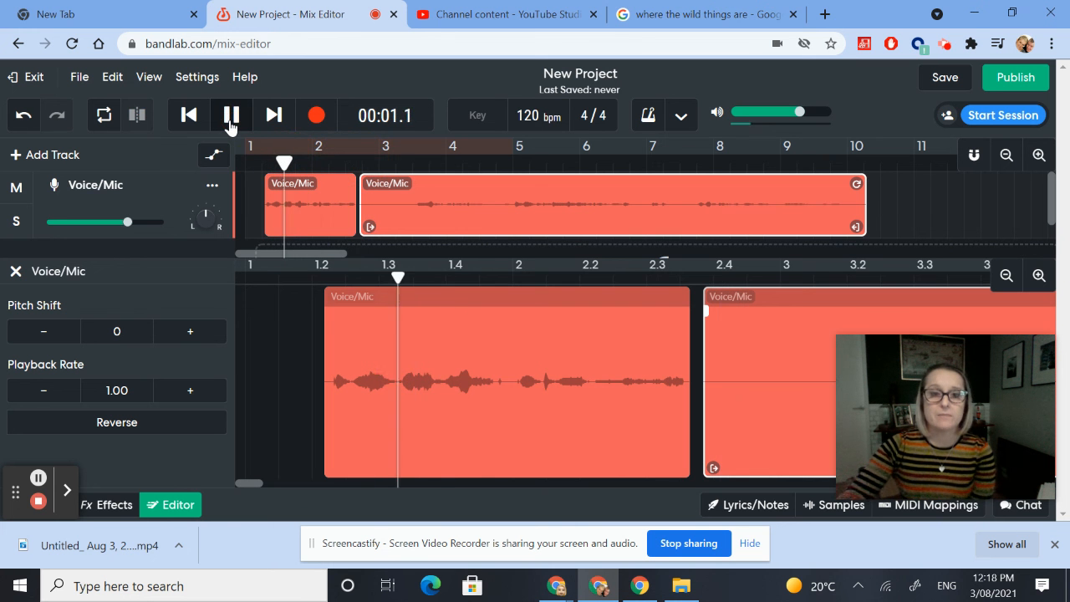
pyautogui.click(231, 117)
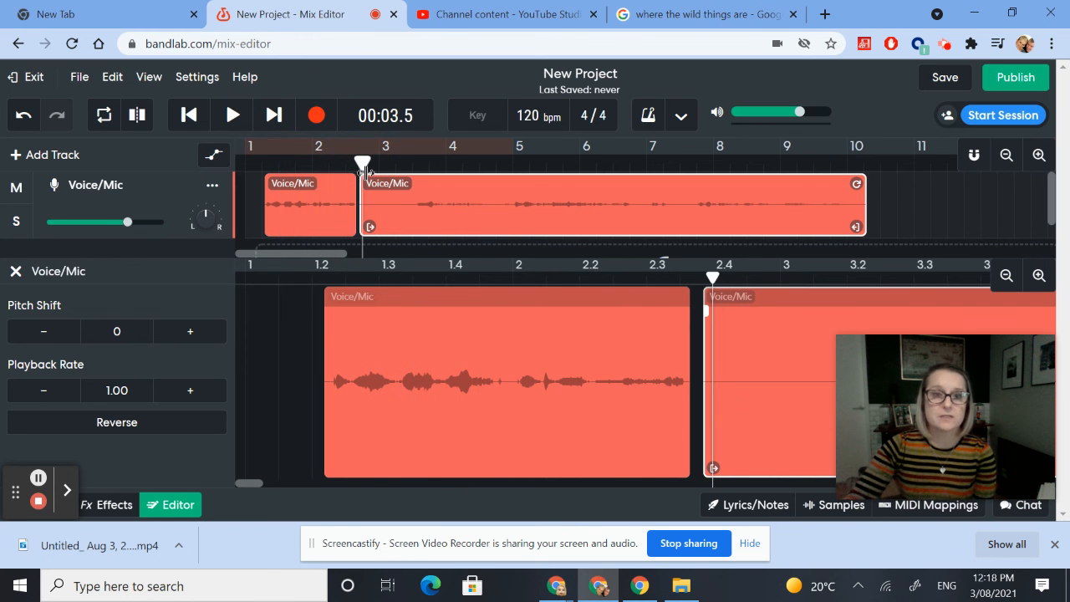
# - Play the first voice clip to find the pause between its words, and split the clip there at 00:01.9
pyautogui.moveTo(362, 160); pyautogui.dragTo(262, 161)
pyautogui.click(232, 116)
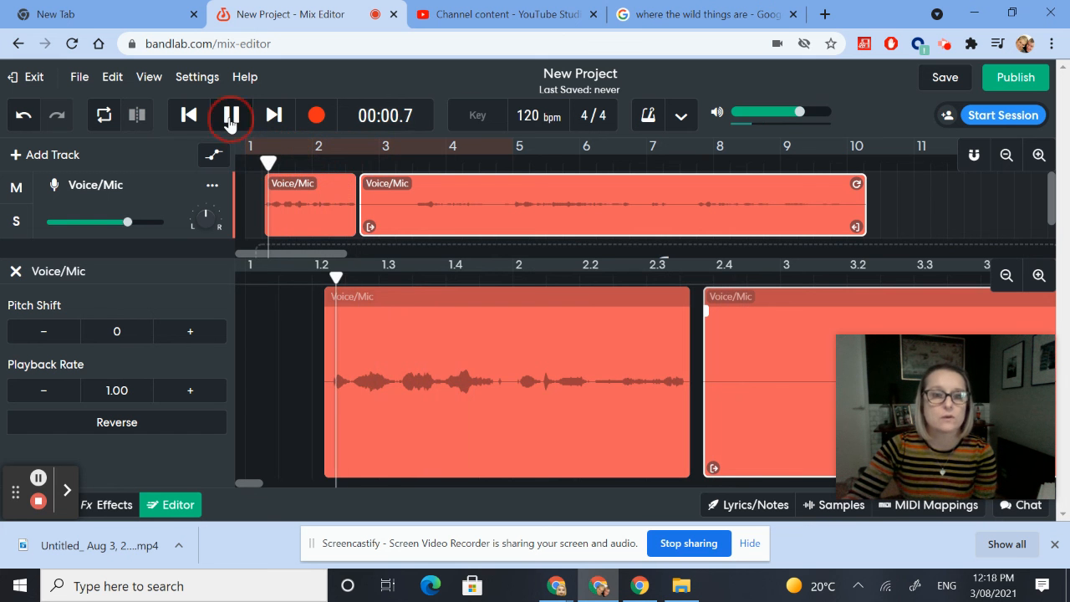
pyautogui.click(232, 117)
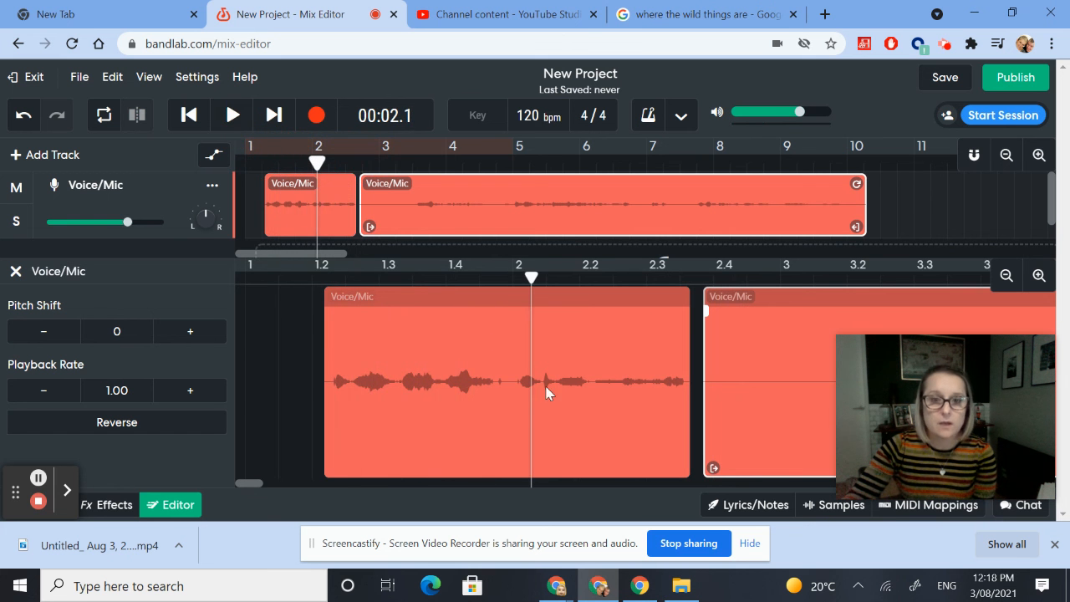
pyautogui.moveTo(530, 277); pyautogui.dragTo(496, 277)
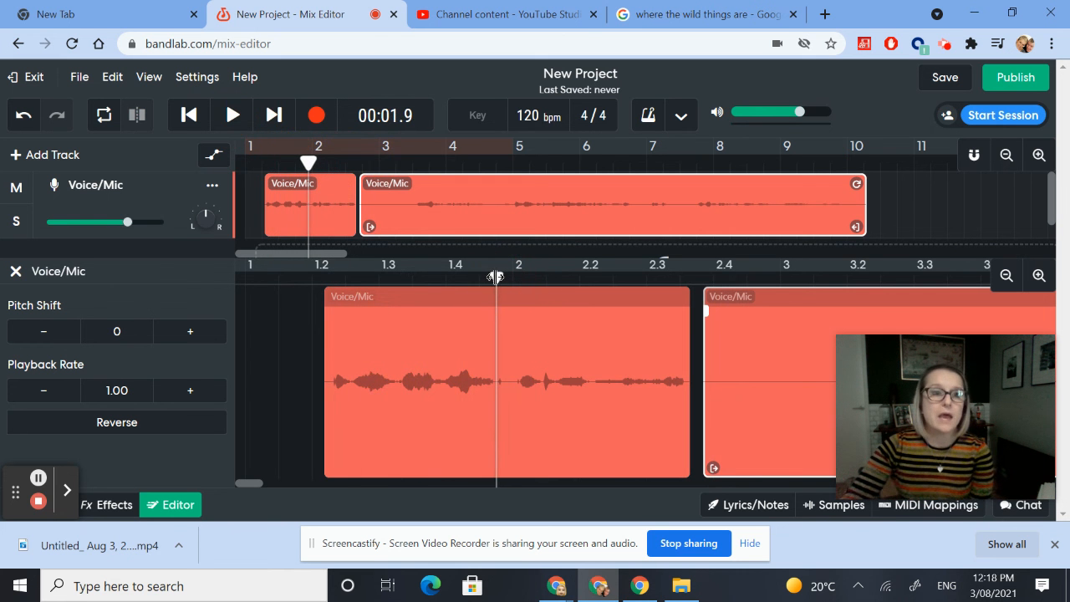
pyautogui.click(452, 434)
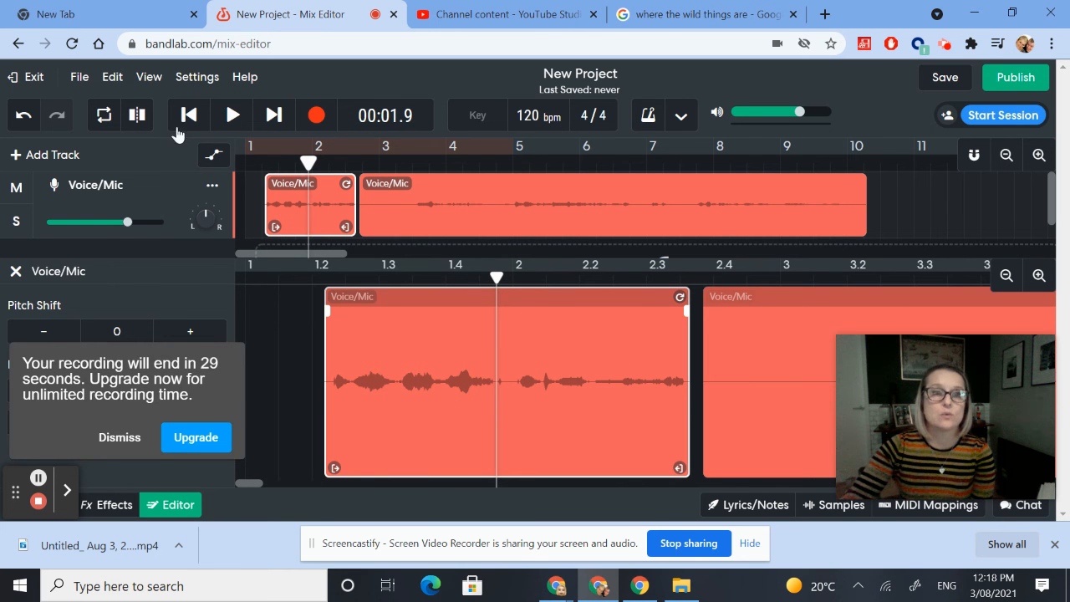
pyautogui.click(137, 114)
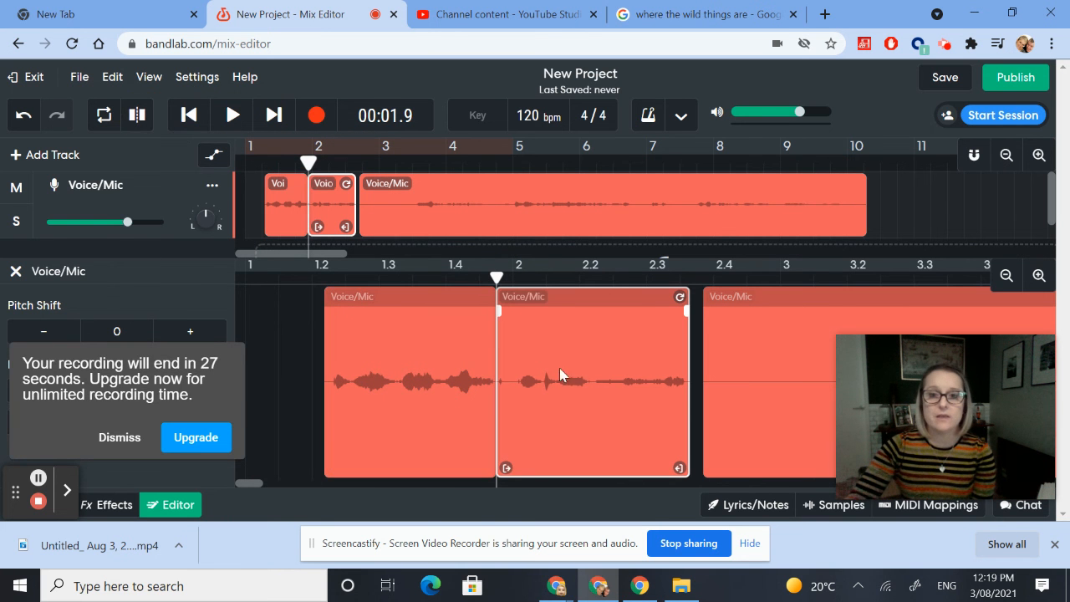
# - Shift the newly split middle clip to start at about beat 2 and the last clip slightly later, leaving gaps between all three
pyautogui.moveTo(555, 414)
pyautogui.mouseDown()
pyautogui.moveTo(570, 414)
pyautogui.moveTo(560, 409)
pyautogui.mouseUp()
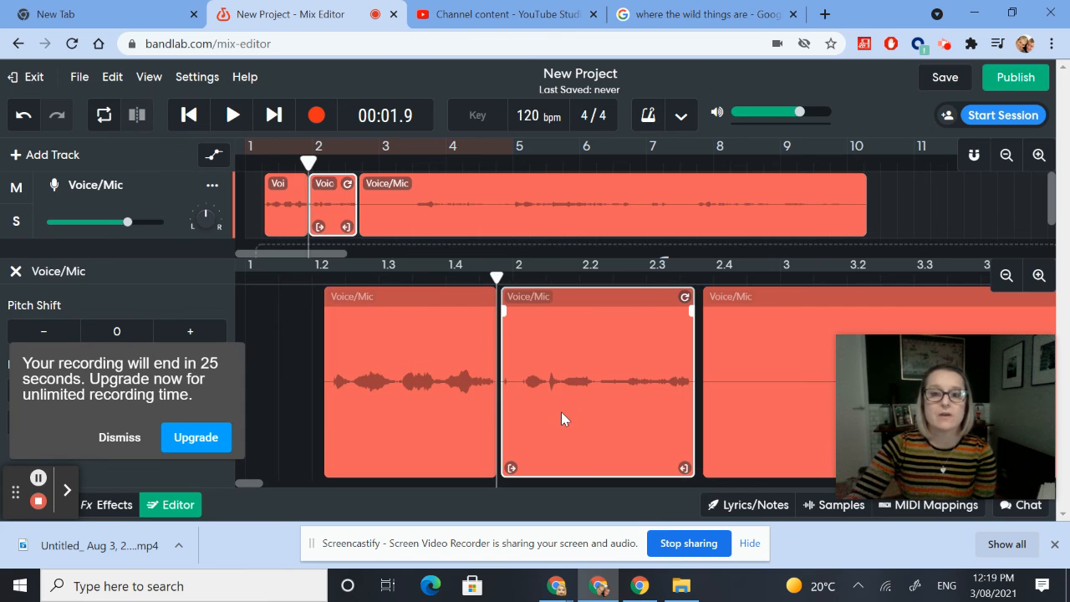
pyautogui.moveTo(717, 401); pyautogui.dragTo(761, 399)
pyautogui.moveTo(629, 415); pyautogui.dragTo(651, 416)
# - Play the track from near the start of the first clip through most of the middle clip to hear the added pause
pyautogui.moveTo(497, 278); pyautogui.dragTo(314, 280)
pyautogui.click(277, 289)
pyautogui.click(232, 115)
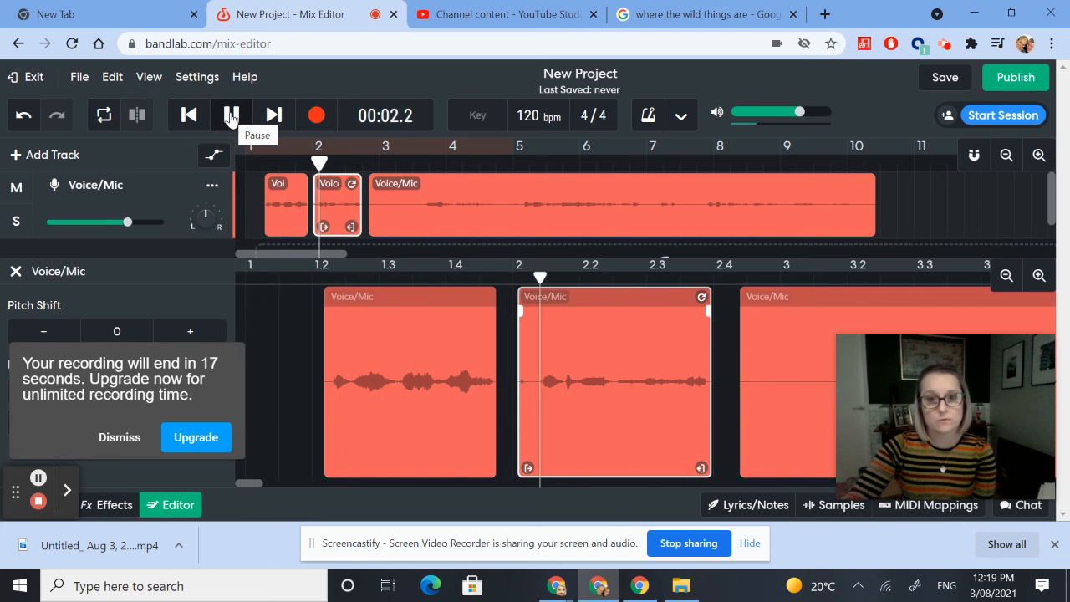
pyautogui.click(233, 115)
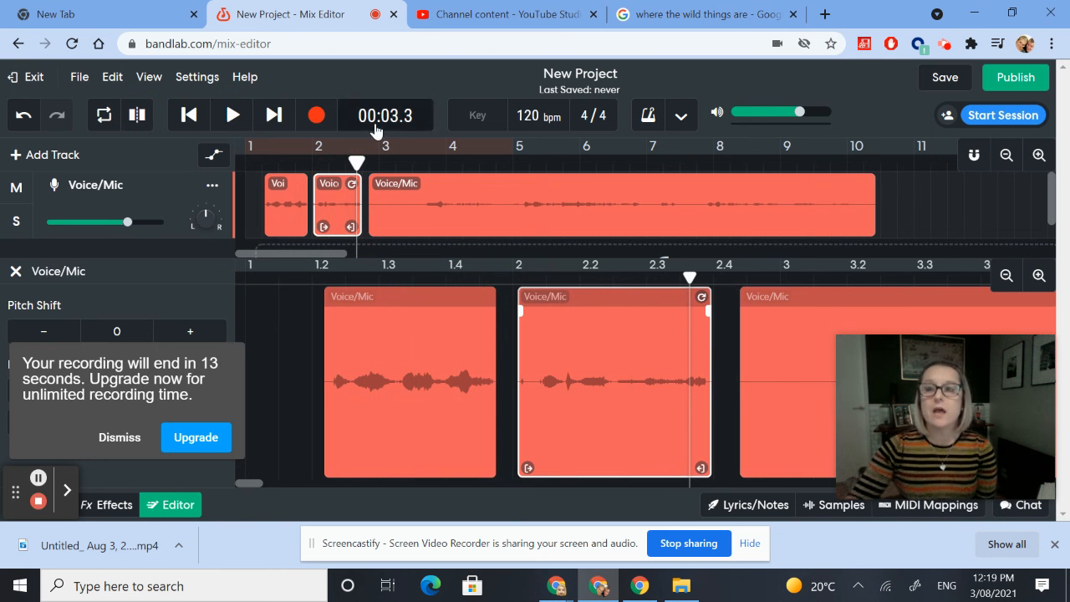
# - Save the project and dismiss the screen recorder's time-limit notice
pyautogui.click(931, 79)
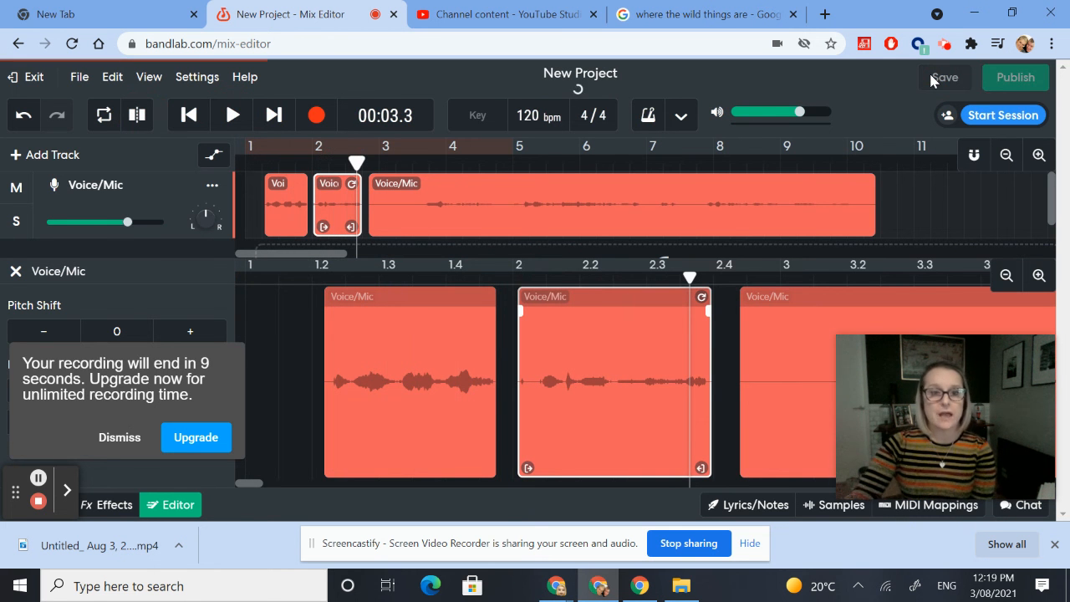
pyautogui.click(119, 437)
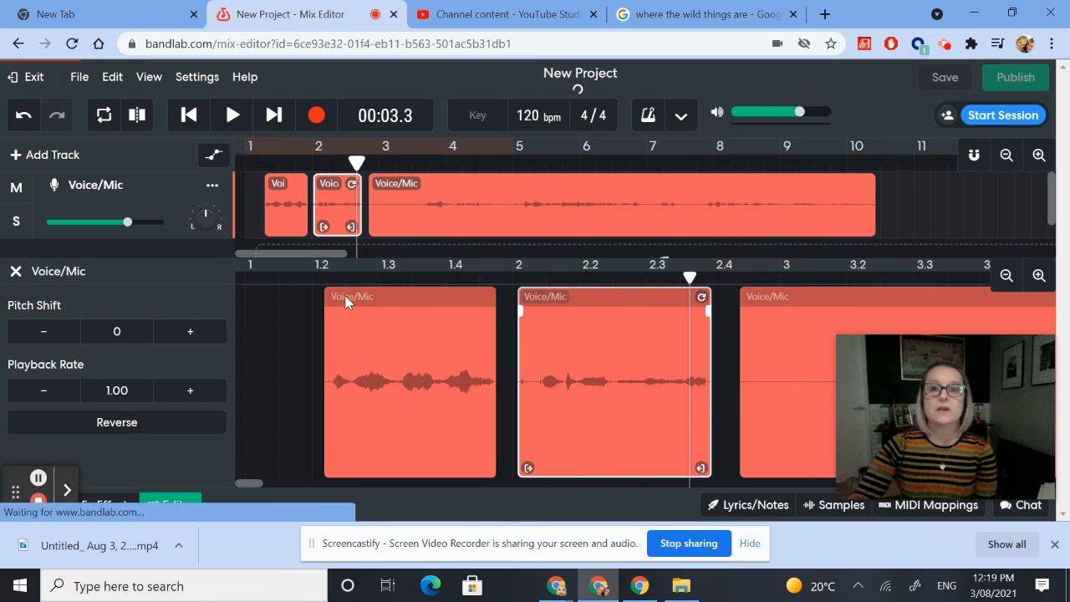